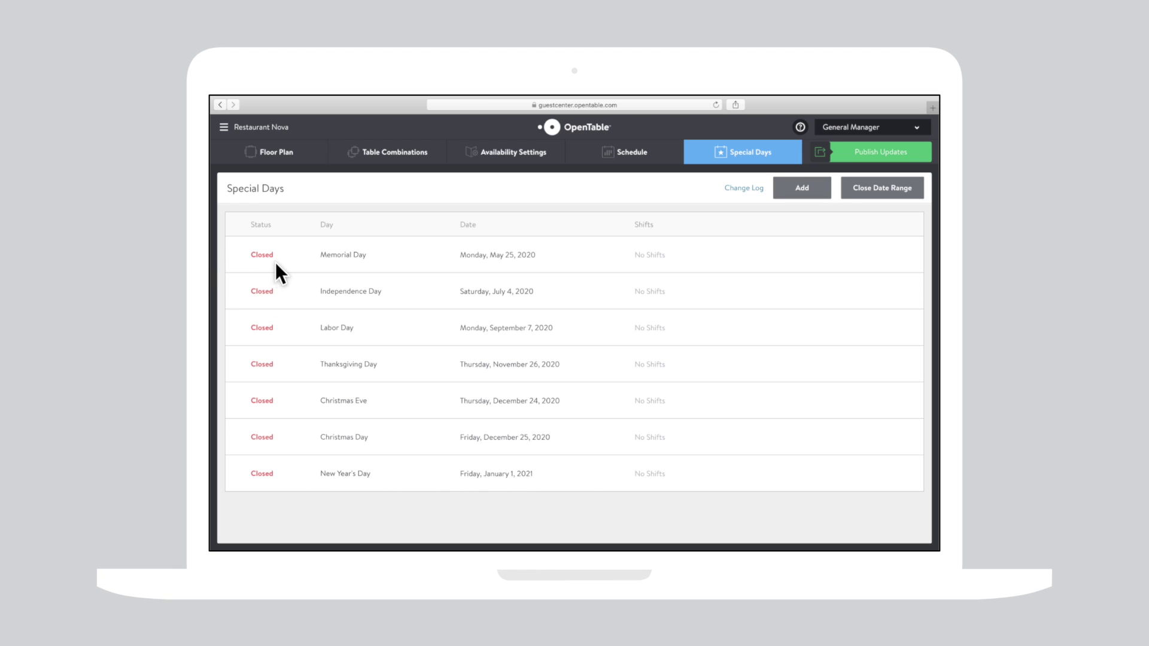
Step: Switch the Memorial Day special day, Monday, May 25, 2020, to Open and save it
{"action": "left_click", "coordinate": [303, 248]}
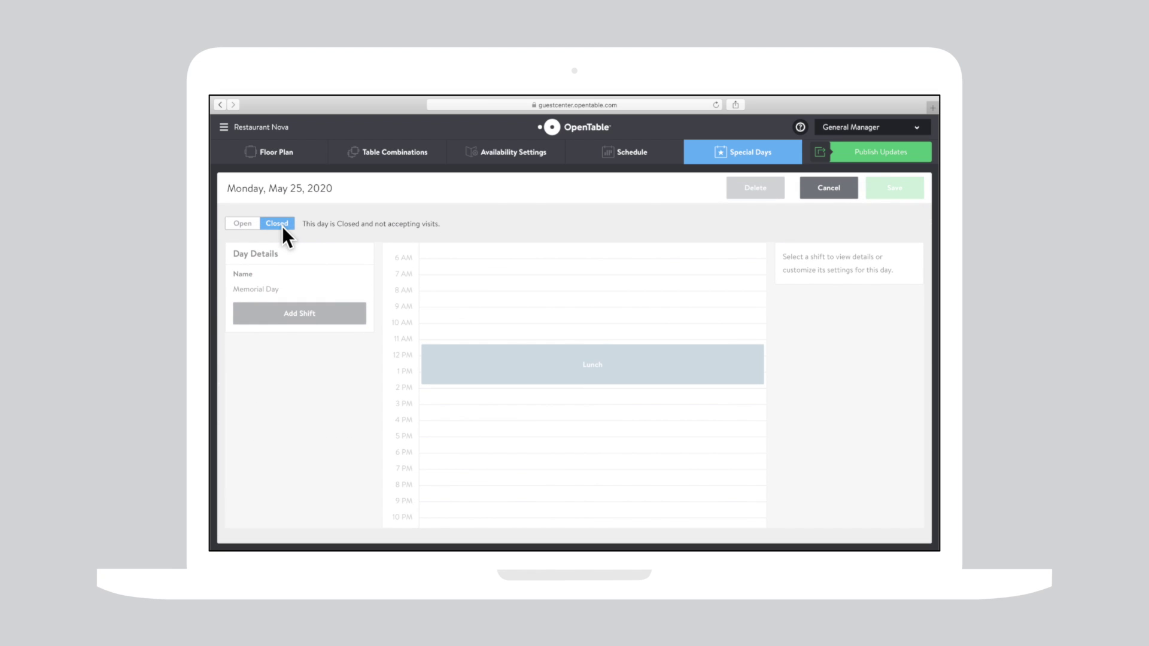
{"action": "left_click", "coordinate": [242, 223]}
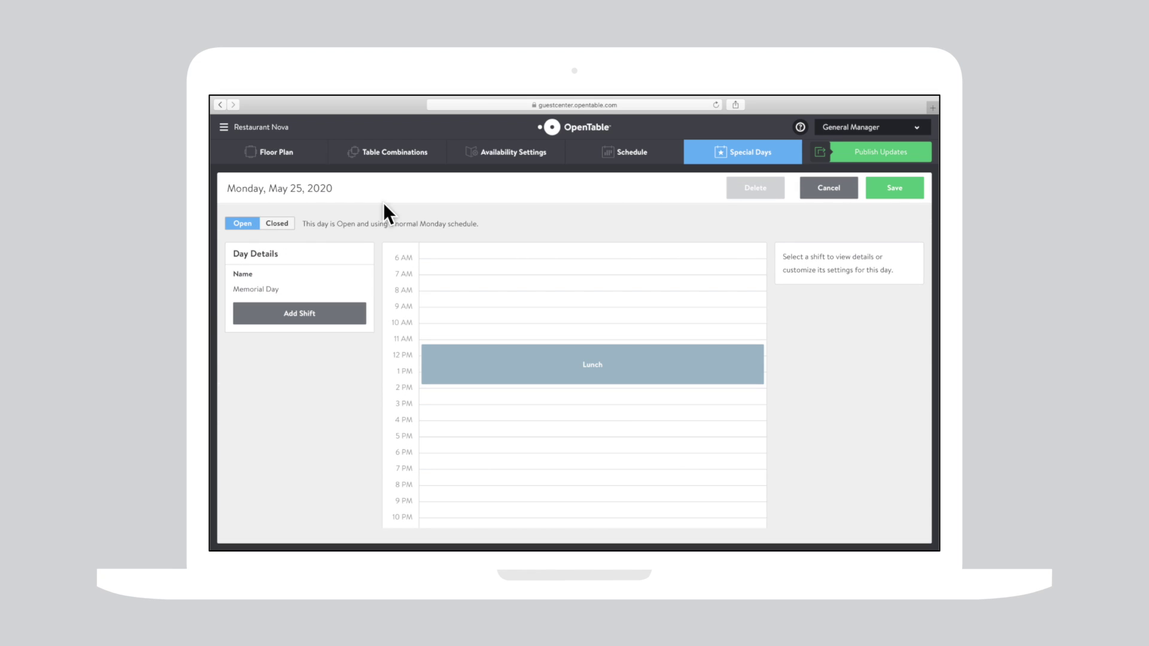
{"action": "left_click", "coordinate": [891, 182]}
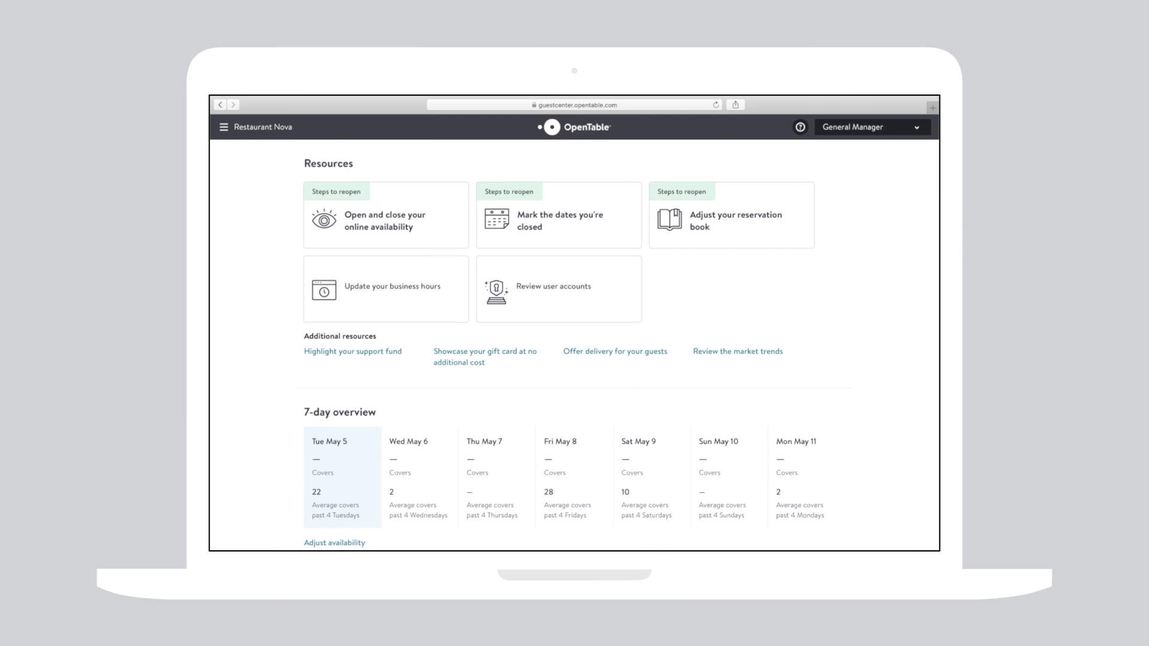
Step: In Availability Planning, copy the Main dining area of the floor plan under the name Main Reopen
{"action": "left_click", "coordinate": [223, 126]}
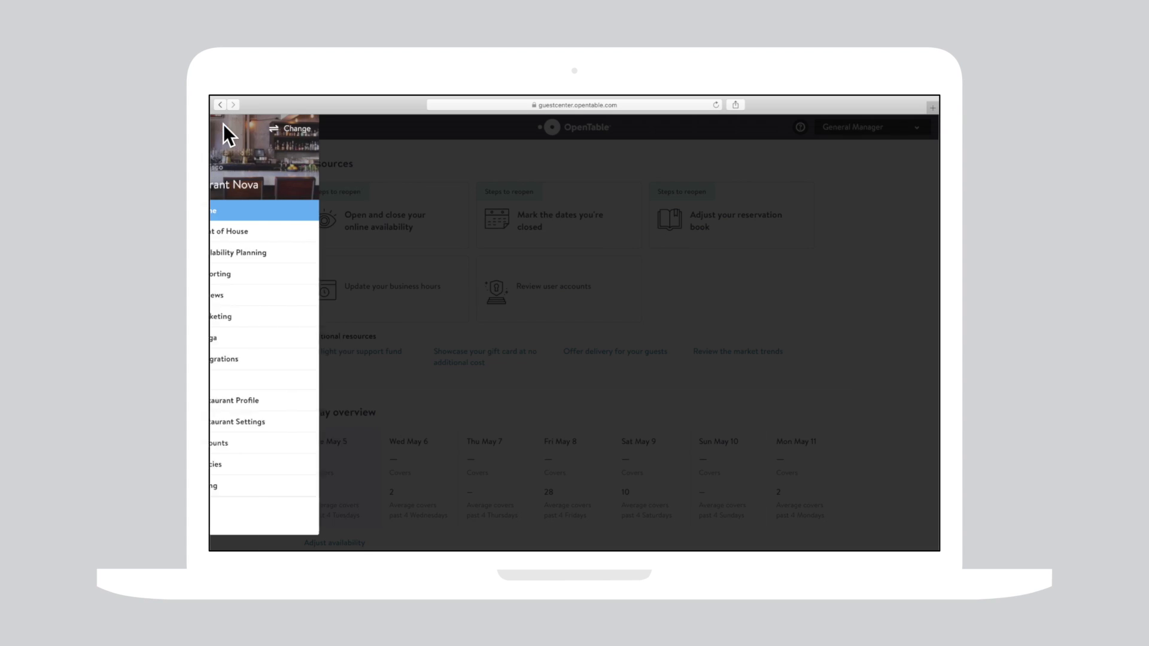
{"action": "left_click", "coordinate": [276, 250]}
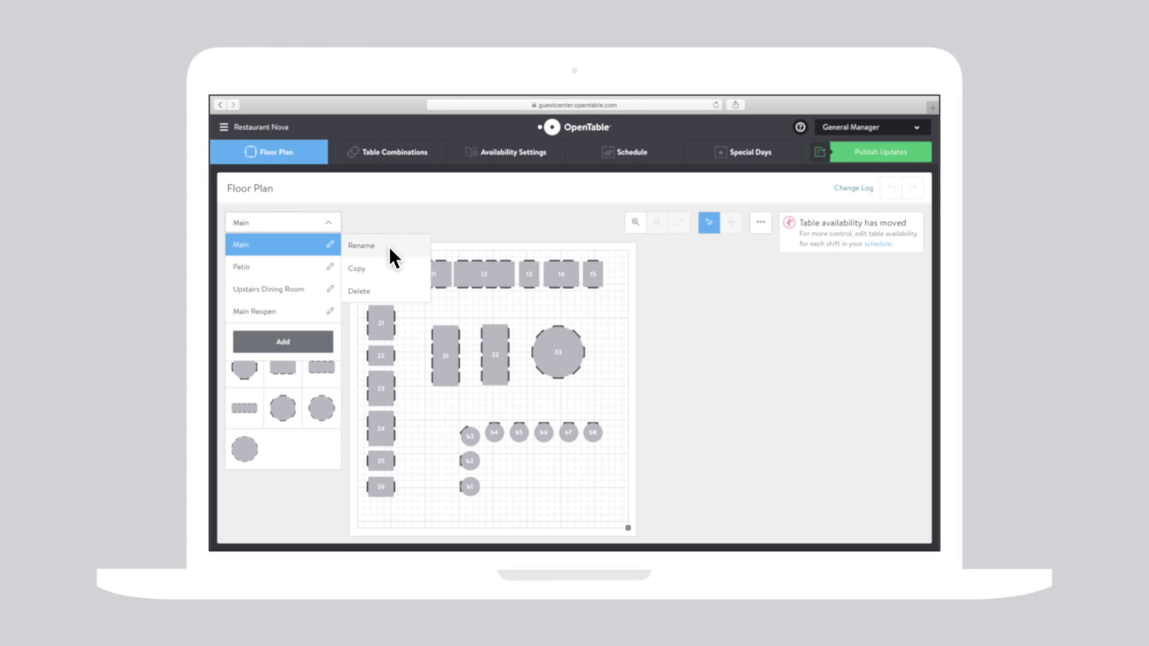
{"action": "left_click", "coordinate": [391, 266]}
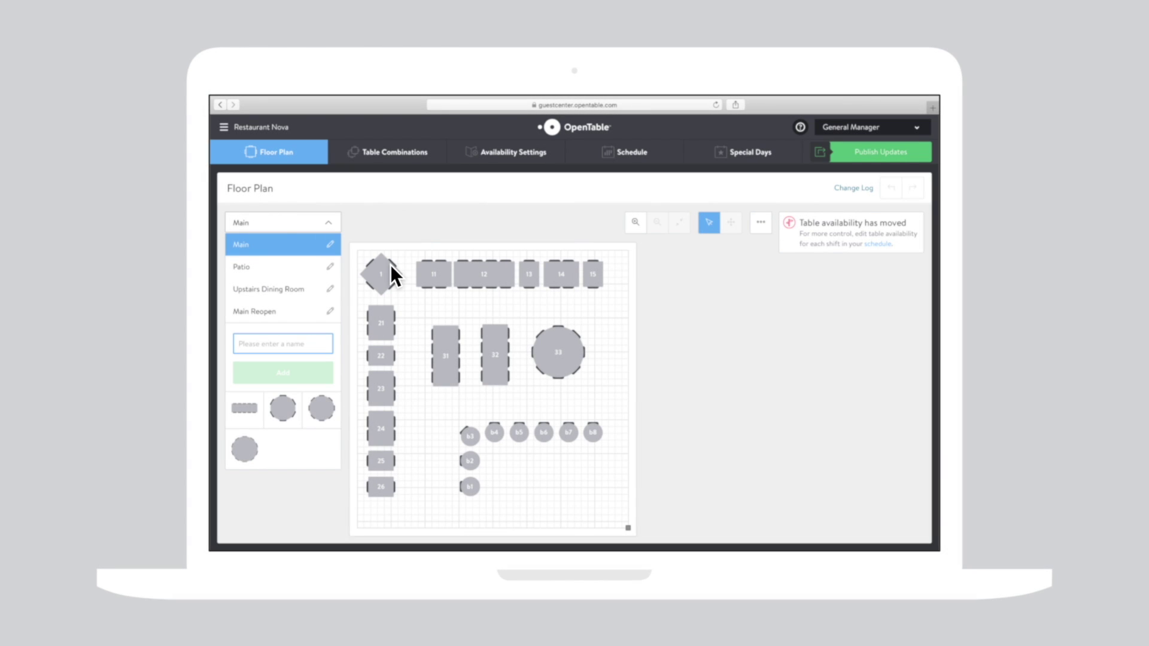
{"action": "type", "text": "Main Reopen Copy"}
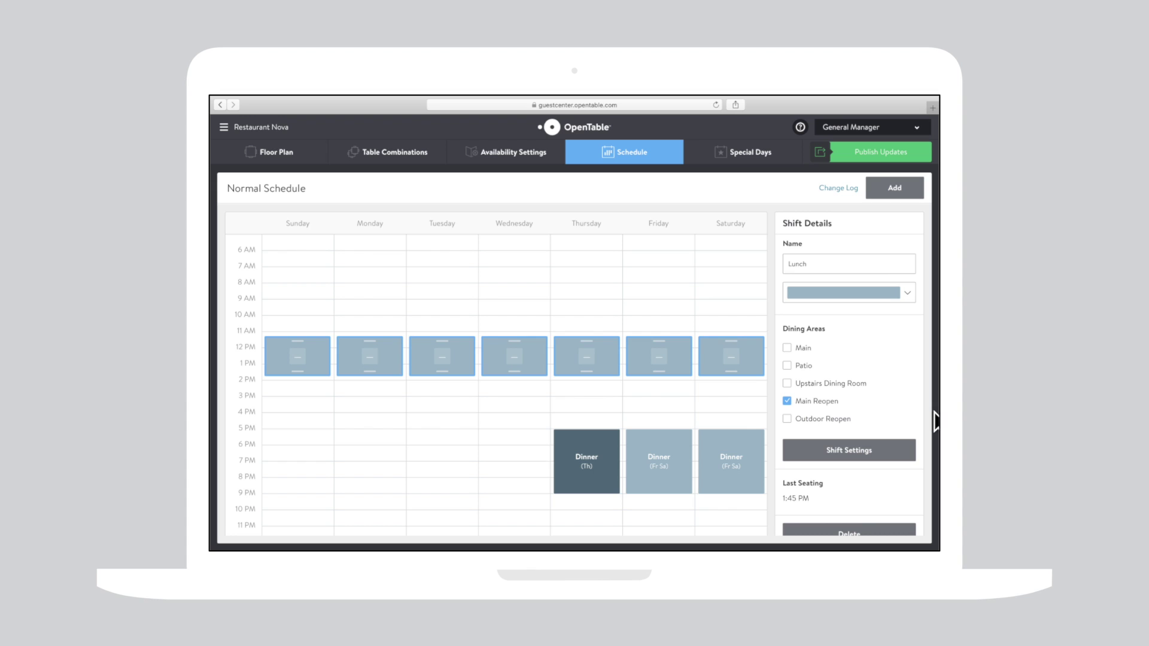
Step: Include the Outdoor Reopen dining area in the Lunch shift's details
{"action": "left_click", "coordinate": [787, 419]}
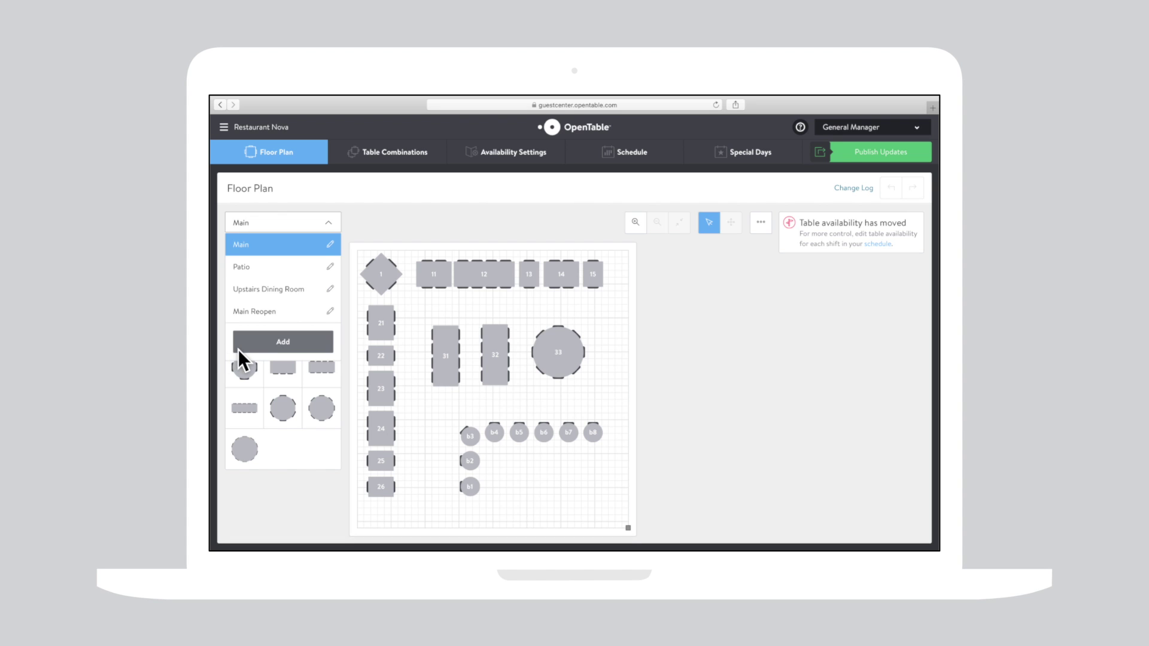
Step: Add a new dining area named Outdoor Reopen to the floor plan
{"action": "left_click", "coordinate": [257, 343]}
{"action": "type", "text": "Outdo"}
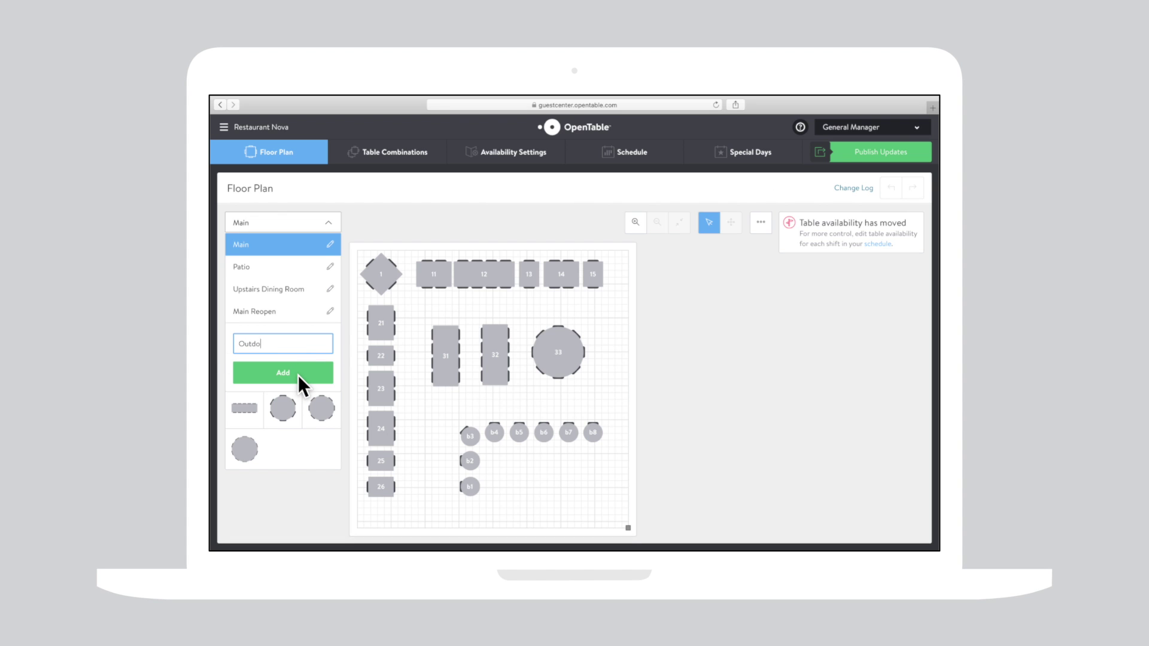
{"action": "type", "text": "or Reopen"}
{"action": "left_click", "coordinate": [298, 375]}
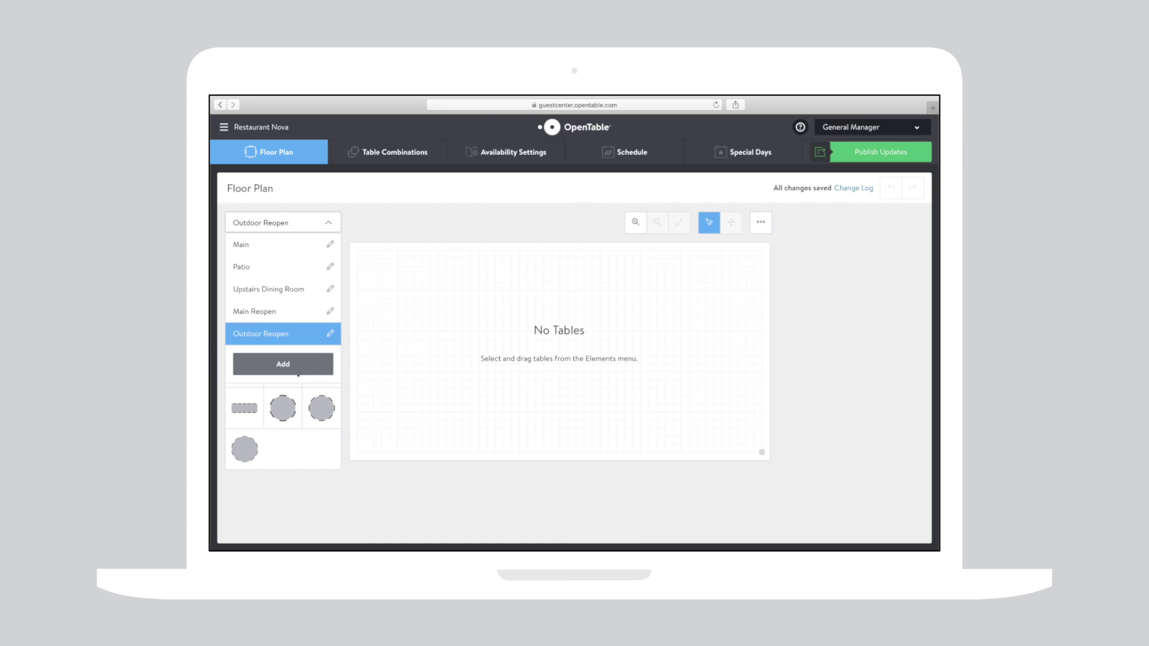
Step: Place three two-seat tables in a horizontal row on the Outdoor Reopen floor plan
{"action": "left_click_drag", "start_coordinate": [283, 285], "coordinate": [416, 309]}
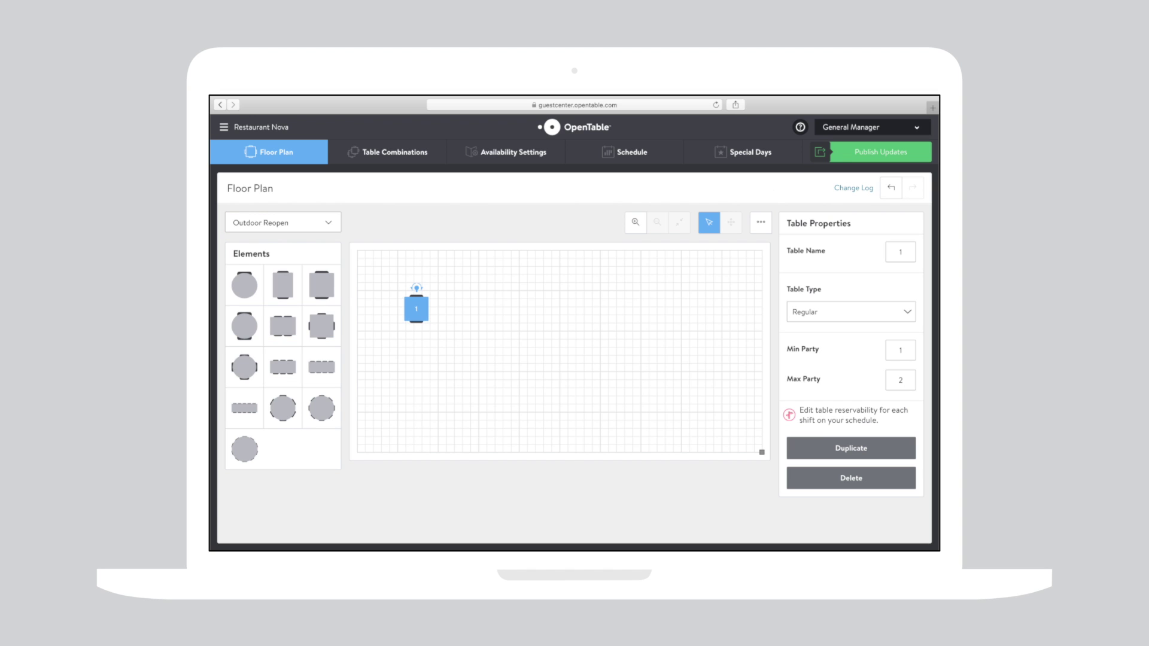
{"action": "left_click_drag", "start_coordinate": [283, 284], "coordinate": [579, 309]}
{"action": "left_click", "coordinate": [536, 212]}
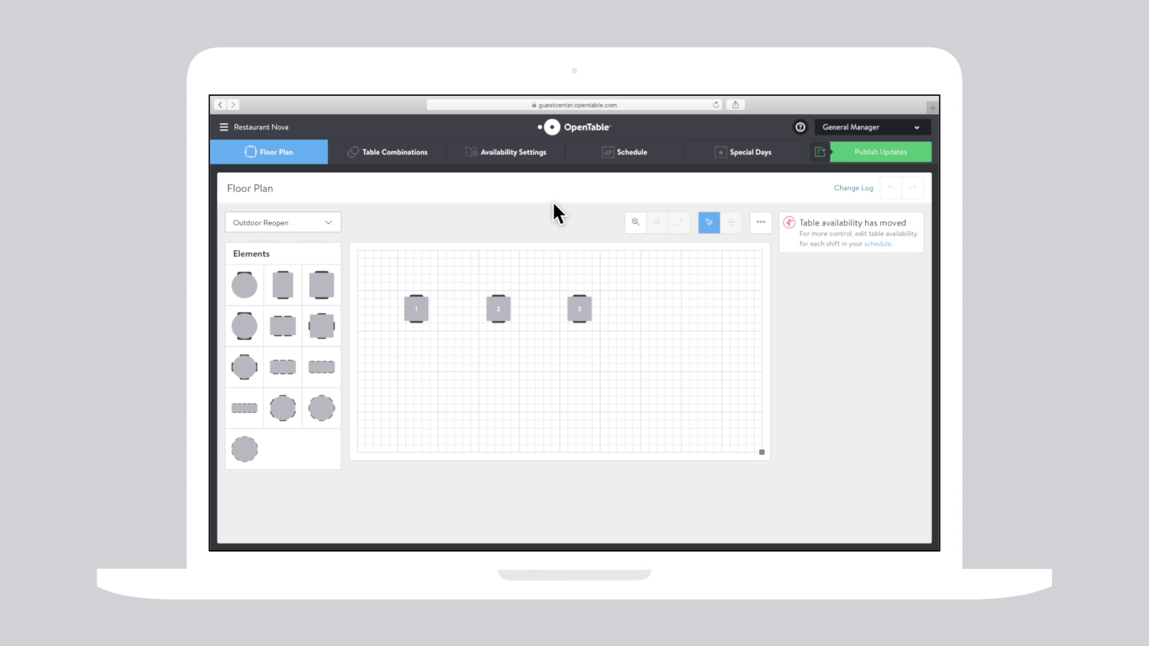
Step: Assign the Outdoor Reopen dining area to the Lunch shift in the normal schedule
{"action": "left_click", "coordinate": [602, 161]}
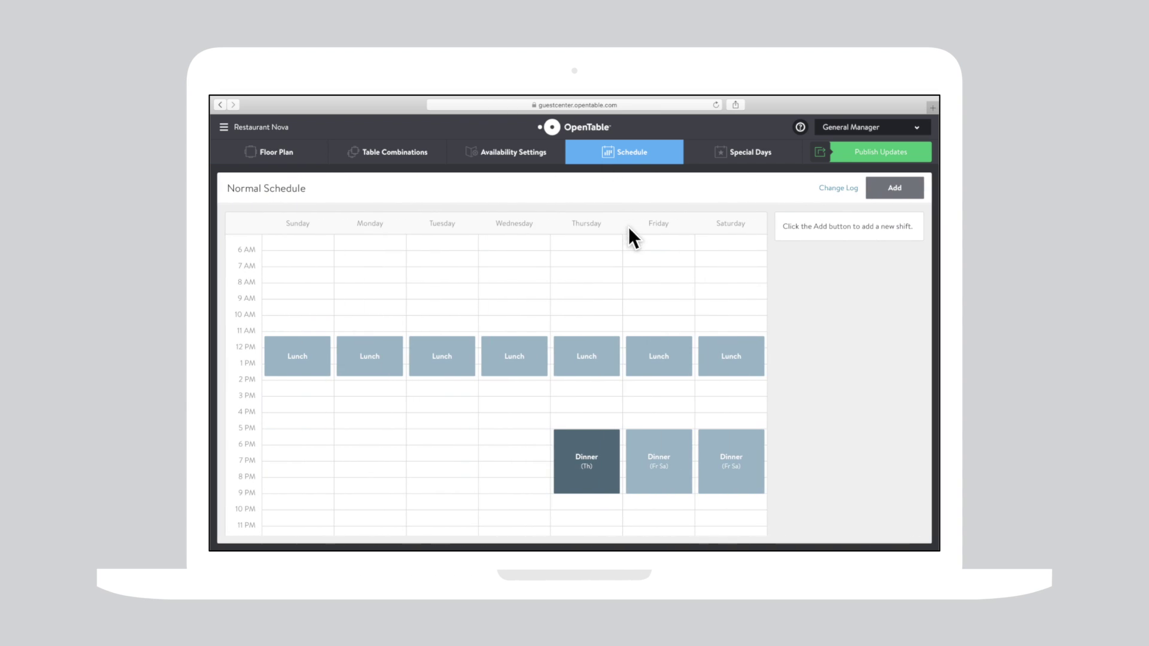
{"action": "left_click", "coordinate": [741, 356]}
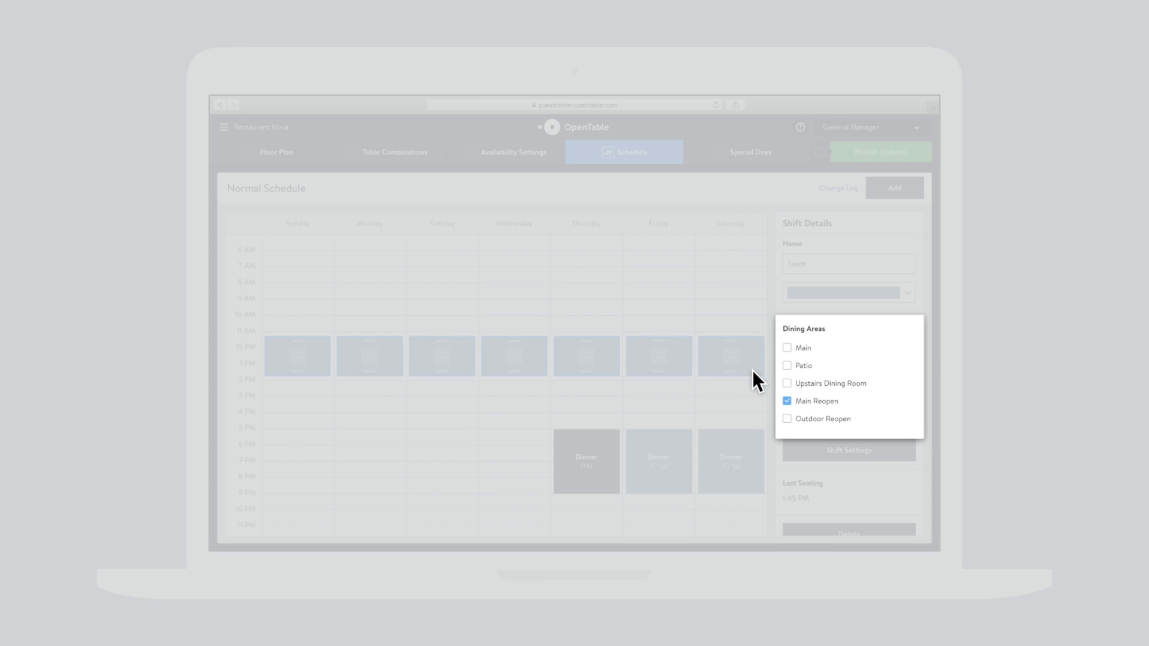
{"action": "left_click", "coordinate": [787, 418]}
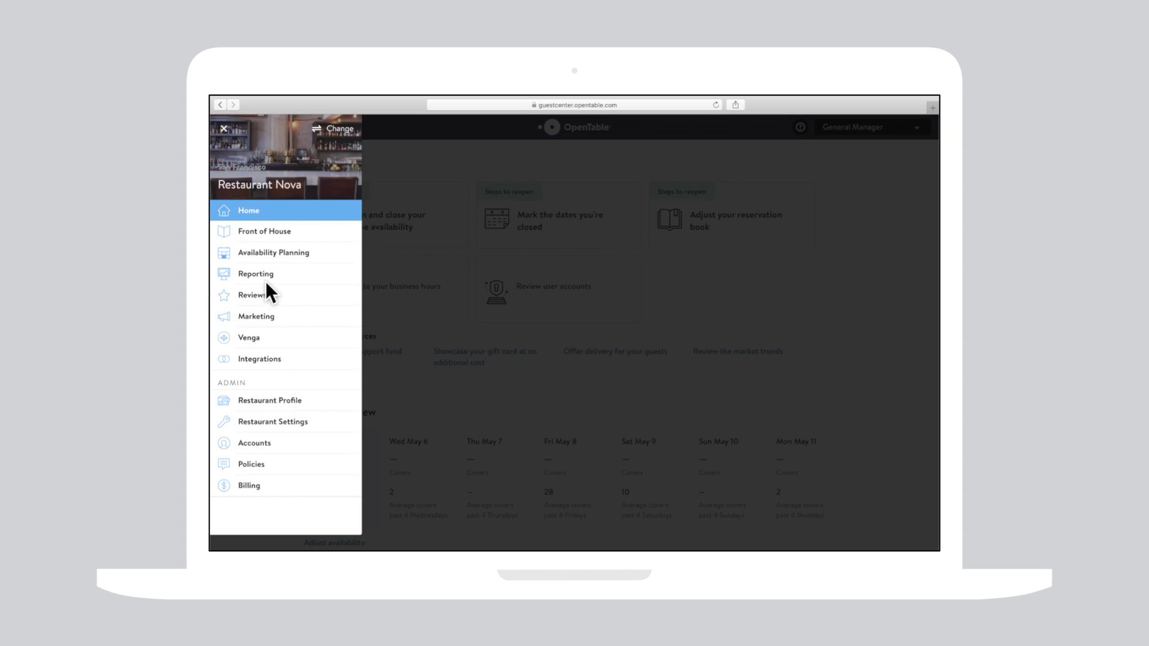
Step: In the normal schedule of Availability Planning, extend the end of the Lunch shift to 3 PM
{"action": "left_click", "coordinate": [309, 253]}
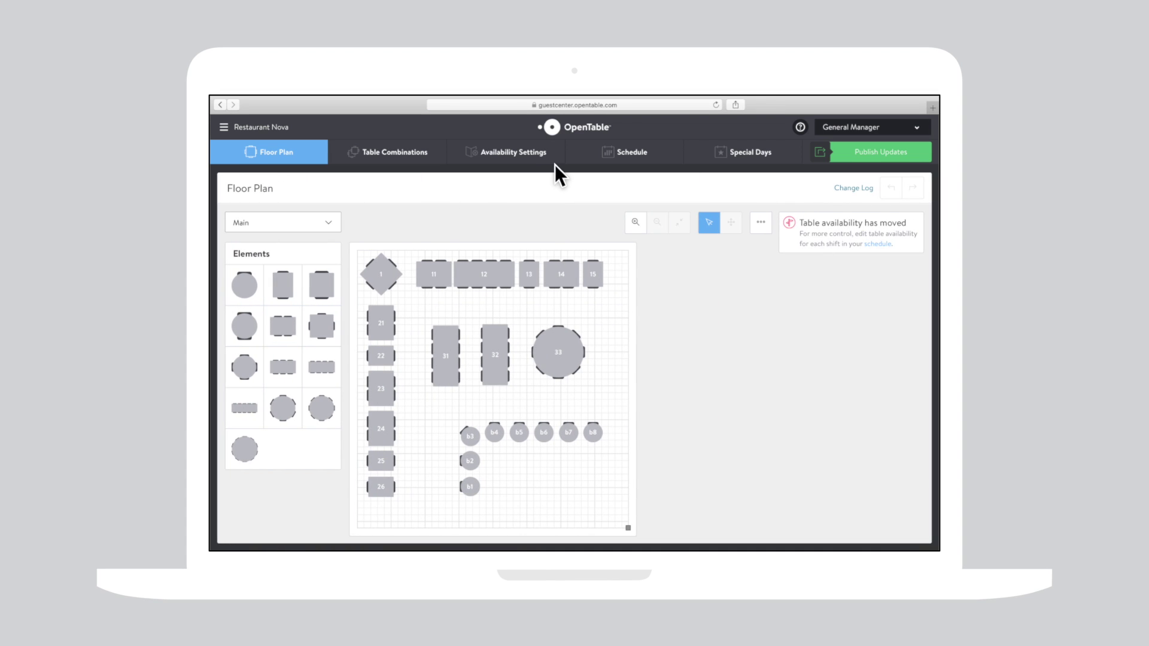
{"action": "left_click", "coordinate": [589, 152]}
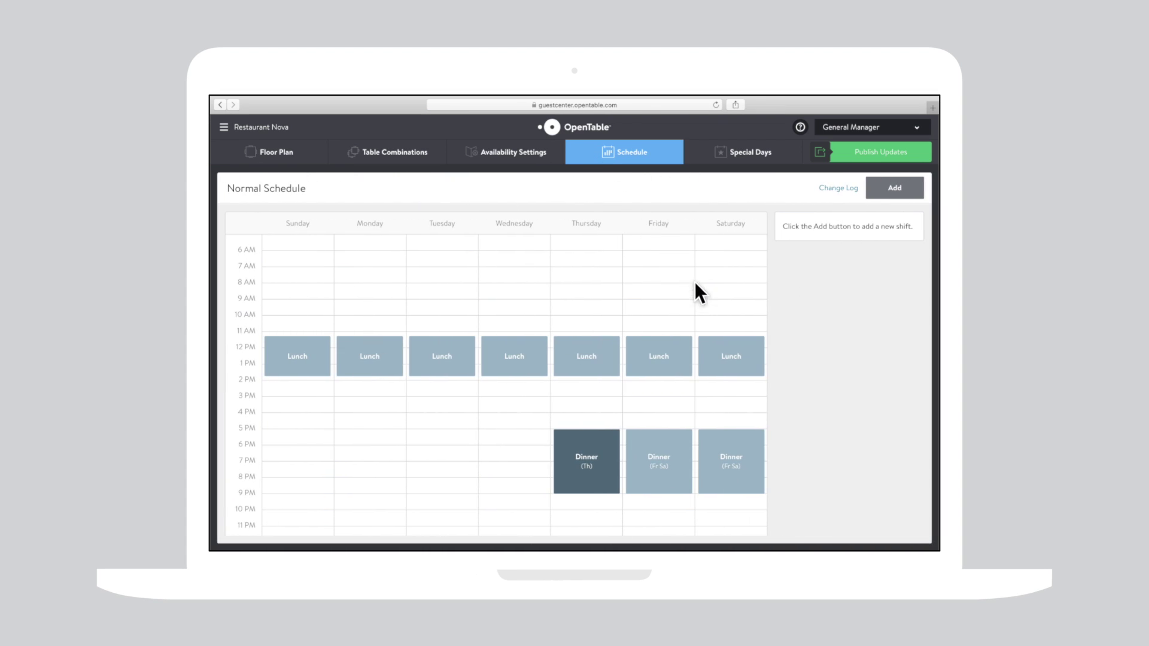
{"action": "left_click", "coordinate": [747, 348]}
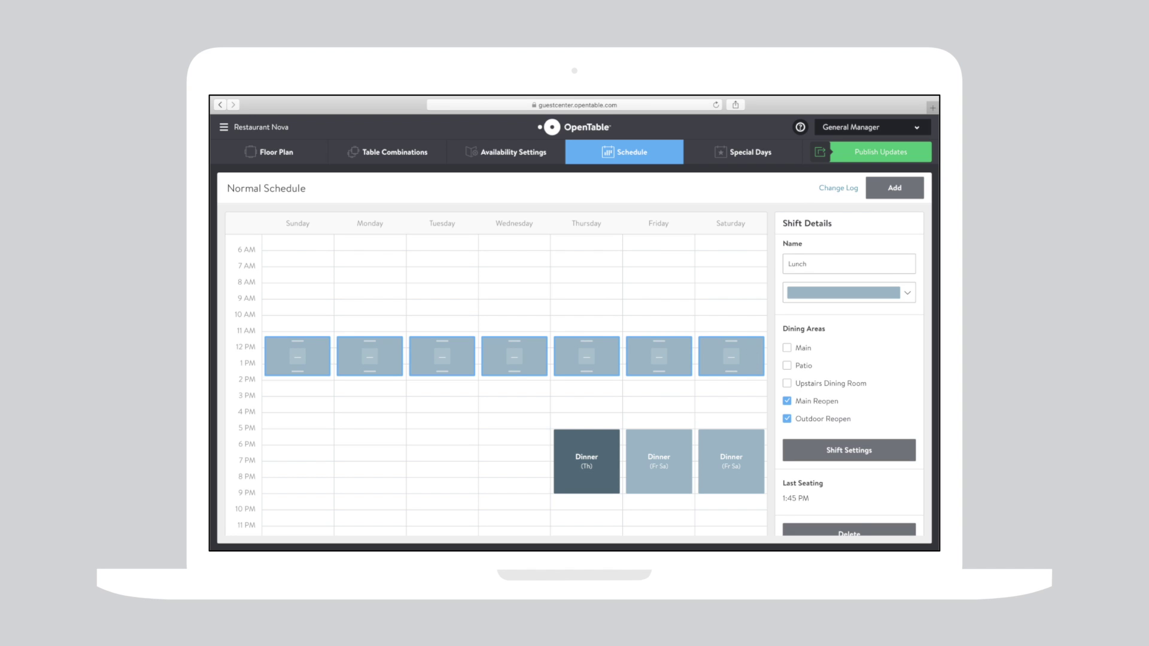
{"action": "left_click_drag", "start_coordinate": [711, 381], "coordinate": [711, 396]}
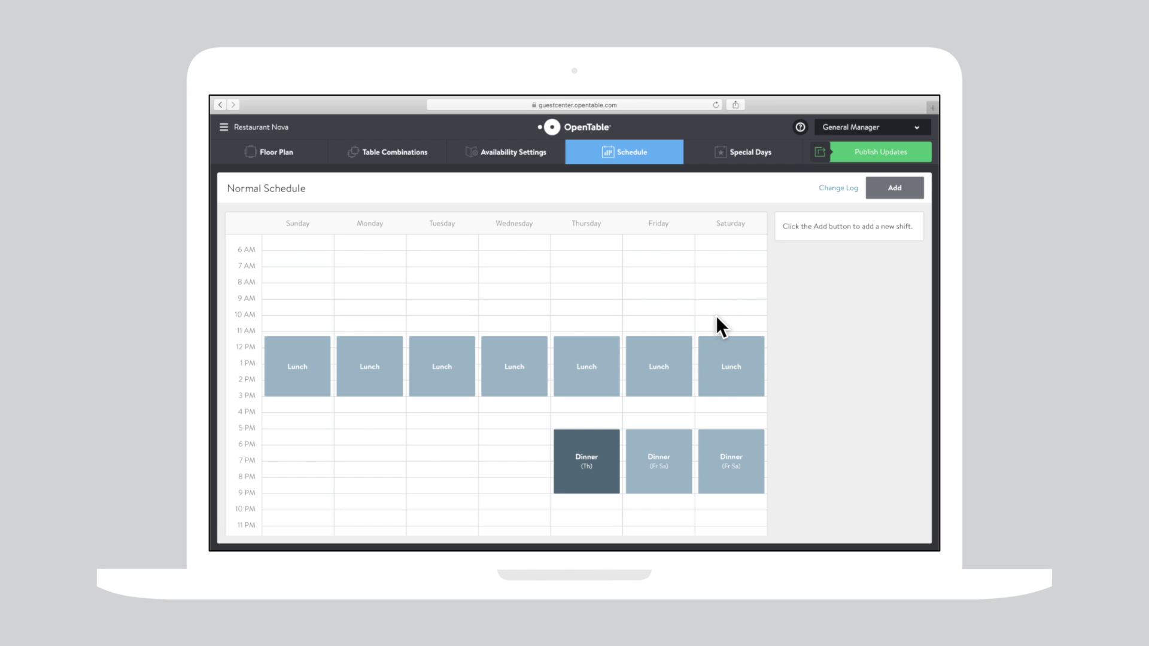
Step: Split the Lunch shift's time period into peak and off-peak times in its shift settings
{"action": "left_click", "coordinate": [706, 350]}
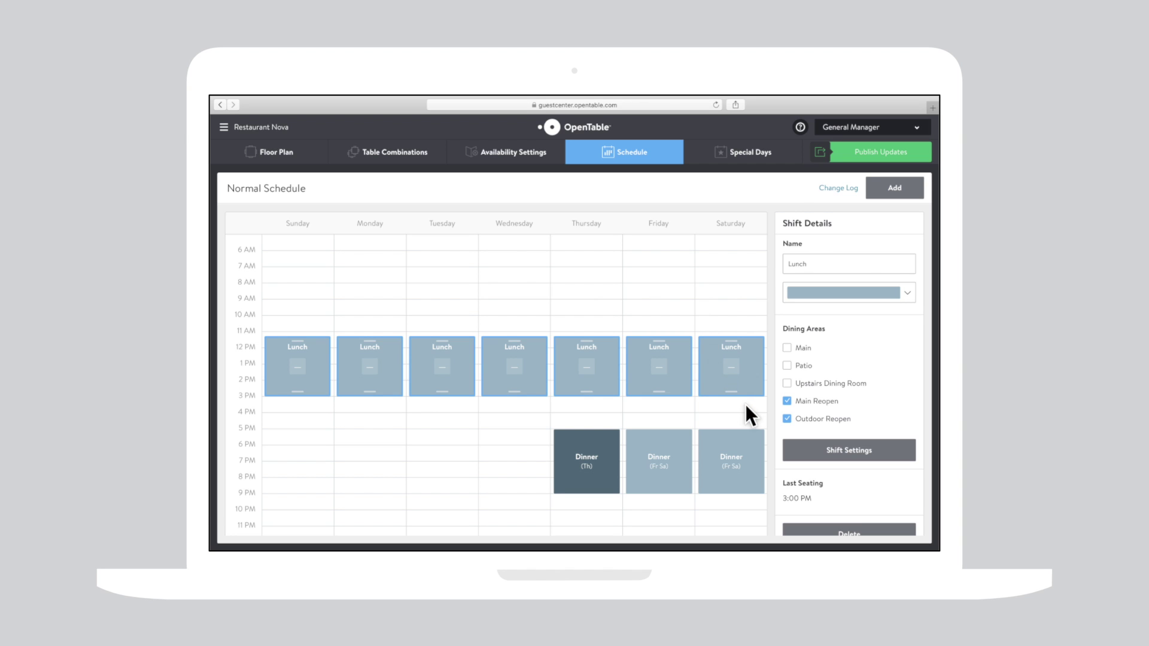
{"action": "left_click", "coordinate": [797, 446]}
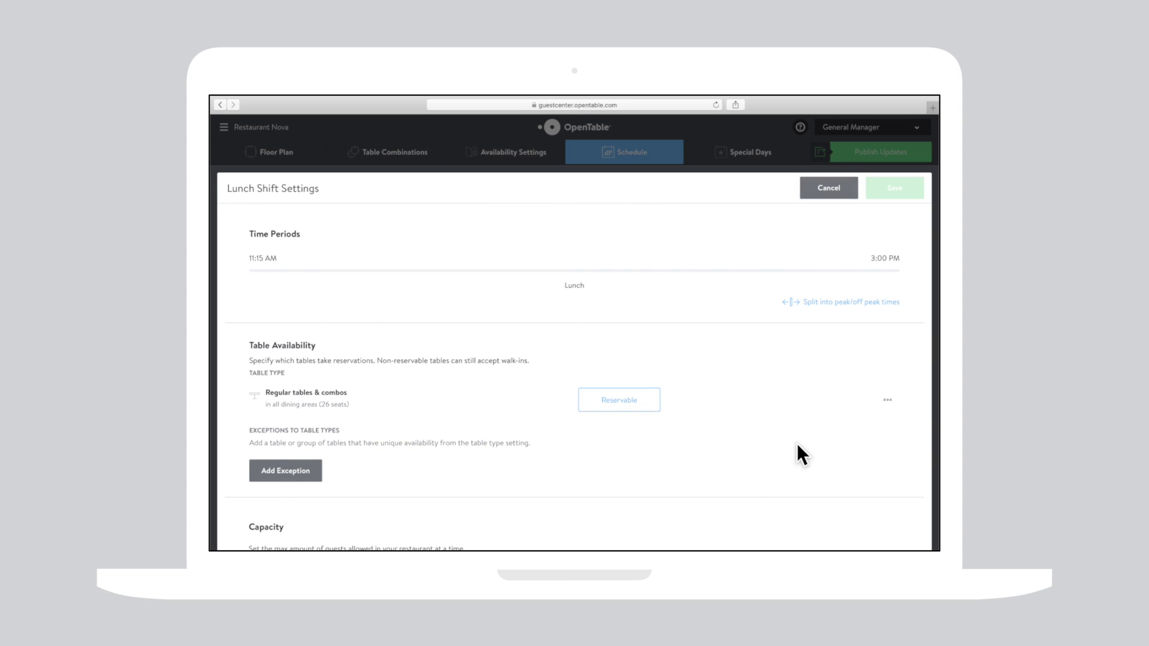
{"action": "left_click", "coordinate": [832, 302]}
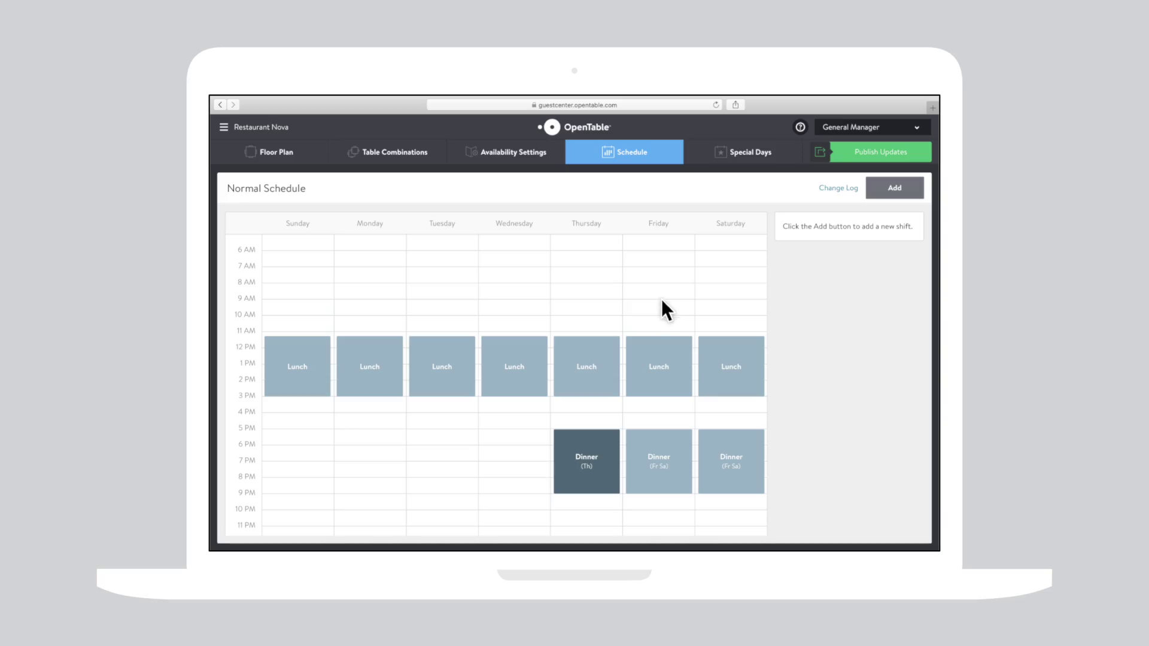
Step: Set the Lunch shift's capacity to 50 guests at a time
{"action": "left_click", "coordinate": [709, 341]}
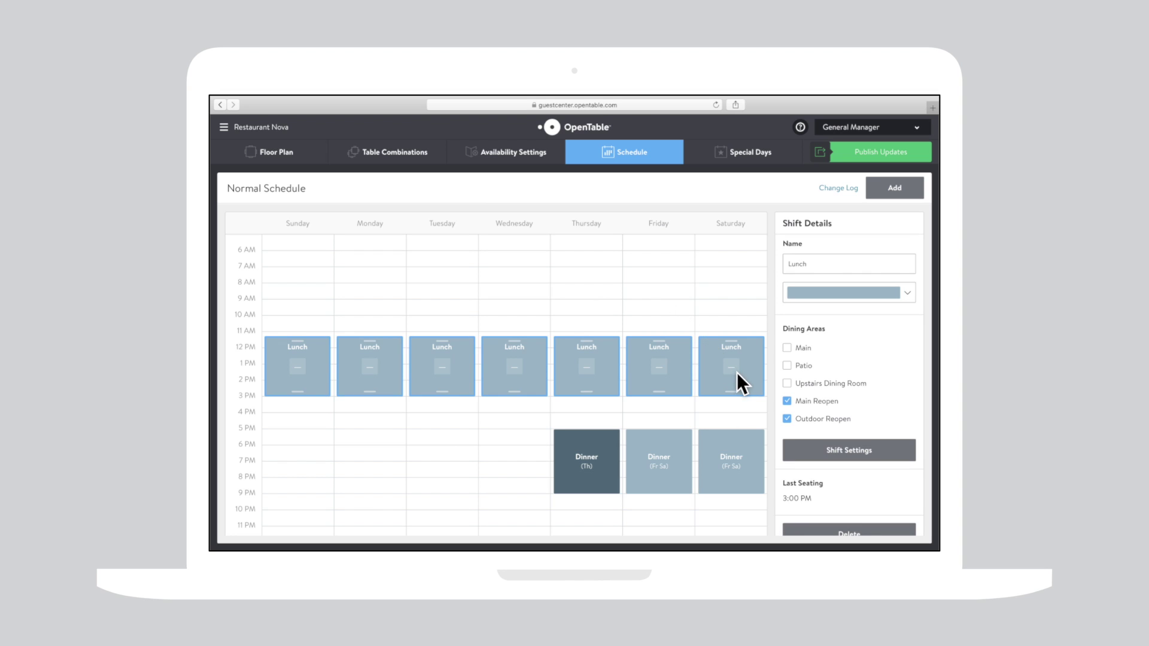
{"action": "left_click", "coordinate": [801, 449]}
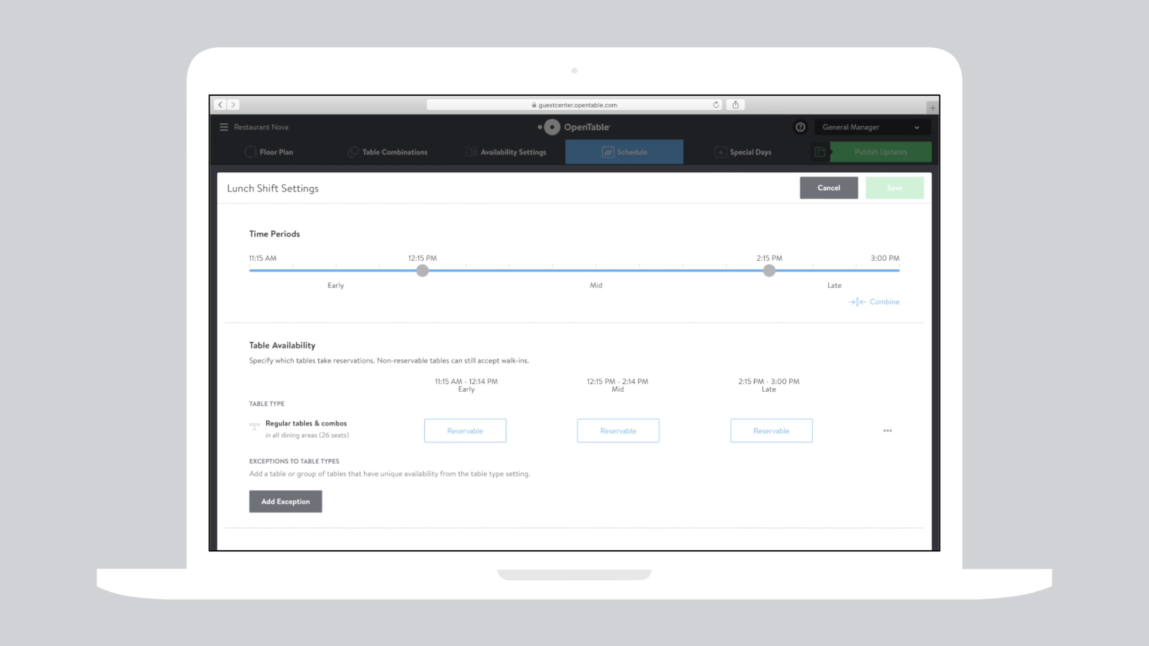
{"action": "scroll", "coordinate": [575, 332], "scroll_direction": "down", "scroll_amount": 5}
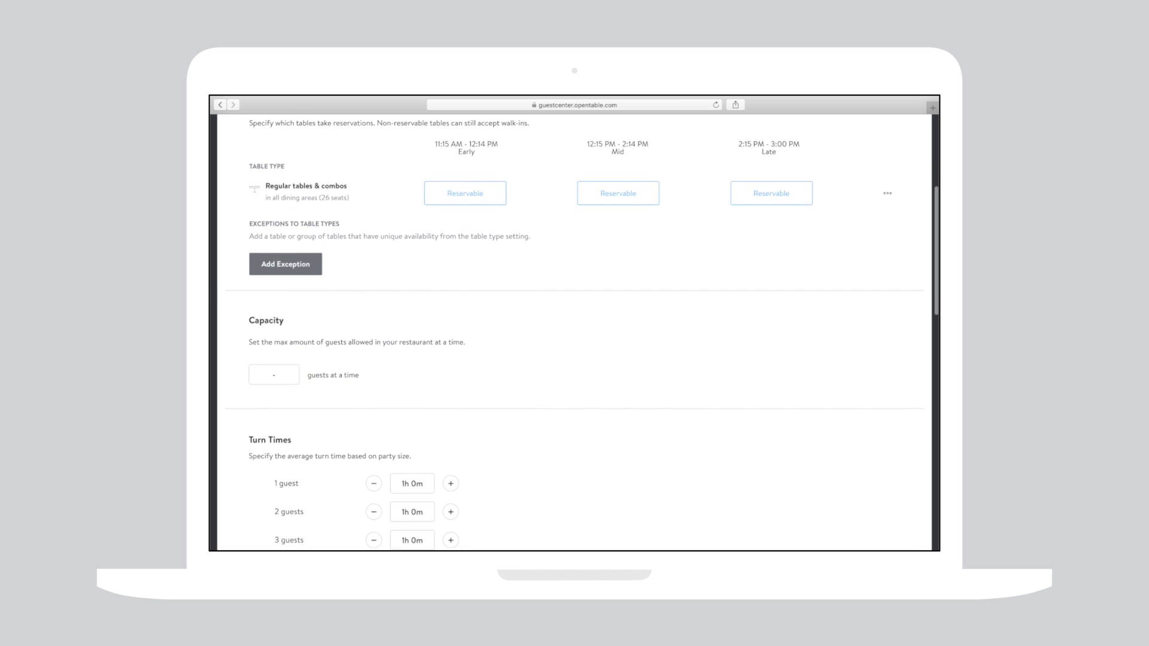
{"action": "left_click", "coordinate": [274, 373]}
{"action": "type", "text": "50"}
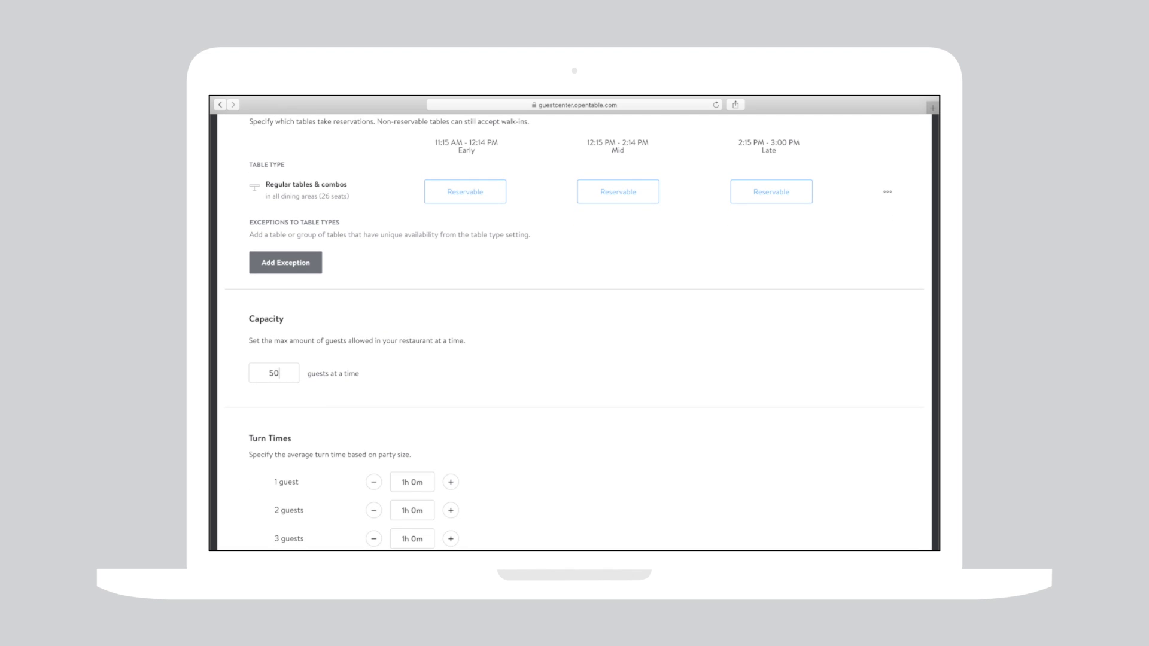
Step: Add a turn control for parties of 2 guests and raise its minimum number of turns by one
{"action": "scroll", "coordinate": [575, 332], "scroll_direction": "down", "scroll_amount": 10}
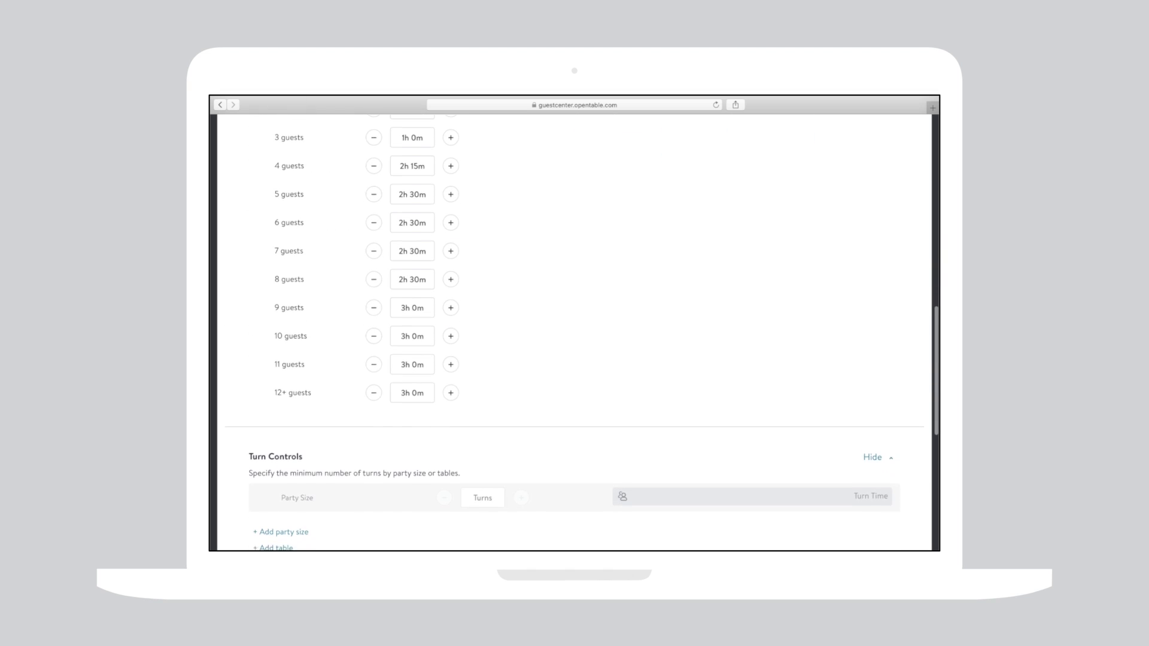
{"action": "scroll", "coordinate": [332, 225], "scroll_direction": "down", "scroll_amount": 2}
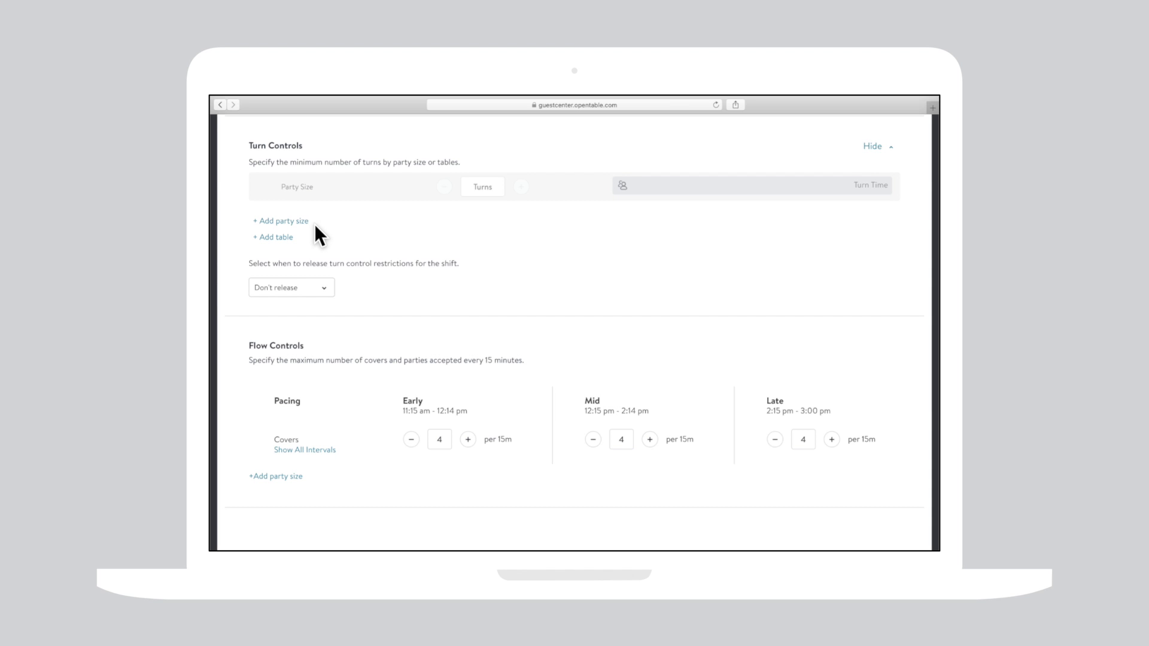
{"action": "left_click", "coordinate": [285, 222]}
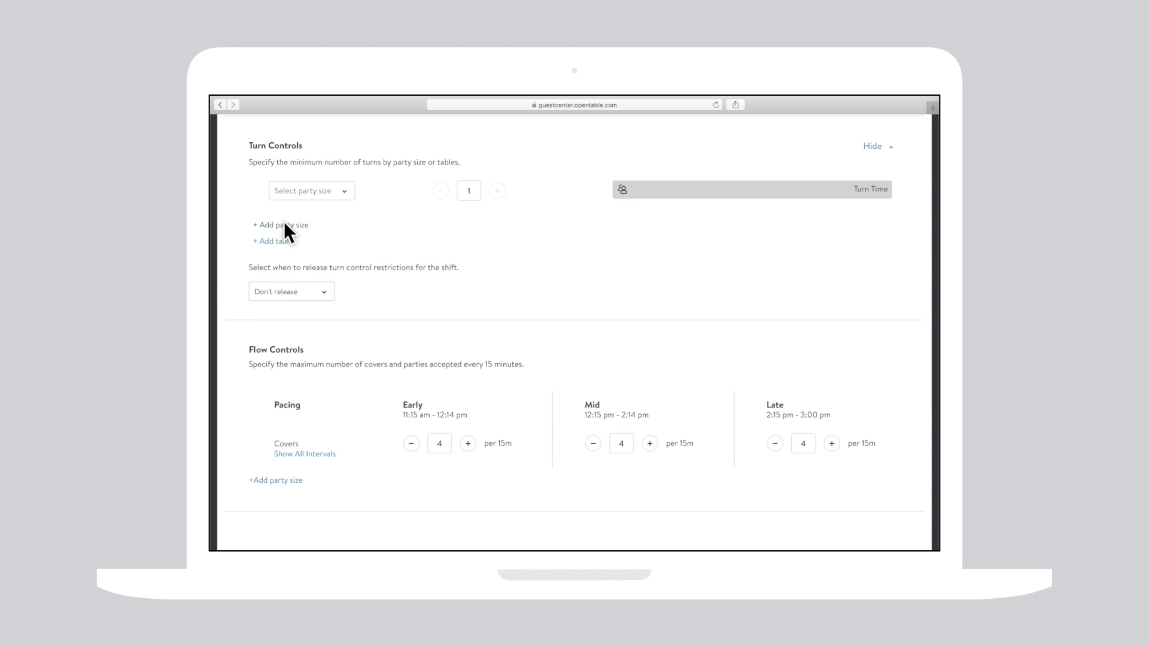
{"action": "left_click", "coordinate": [294, 190]}
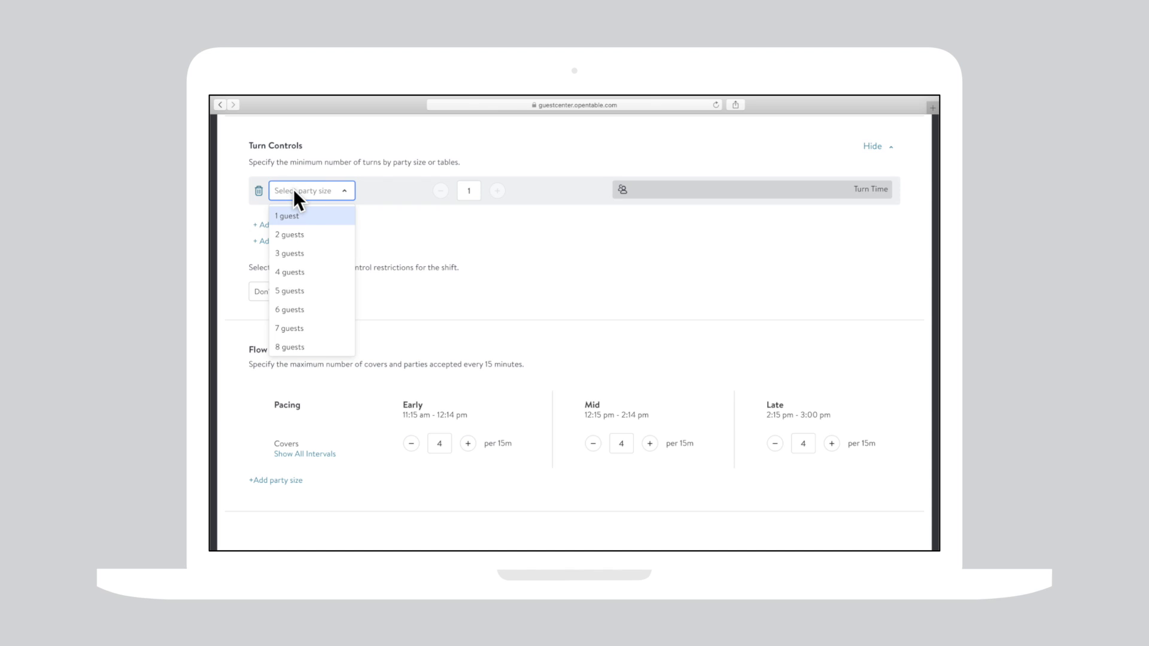
{"action": "left_click", "coordinate": [293, 235]}
{"action": "left_click", "coordinate": [496, 190]}
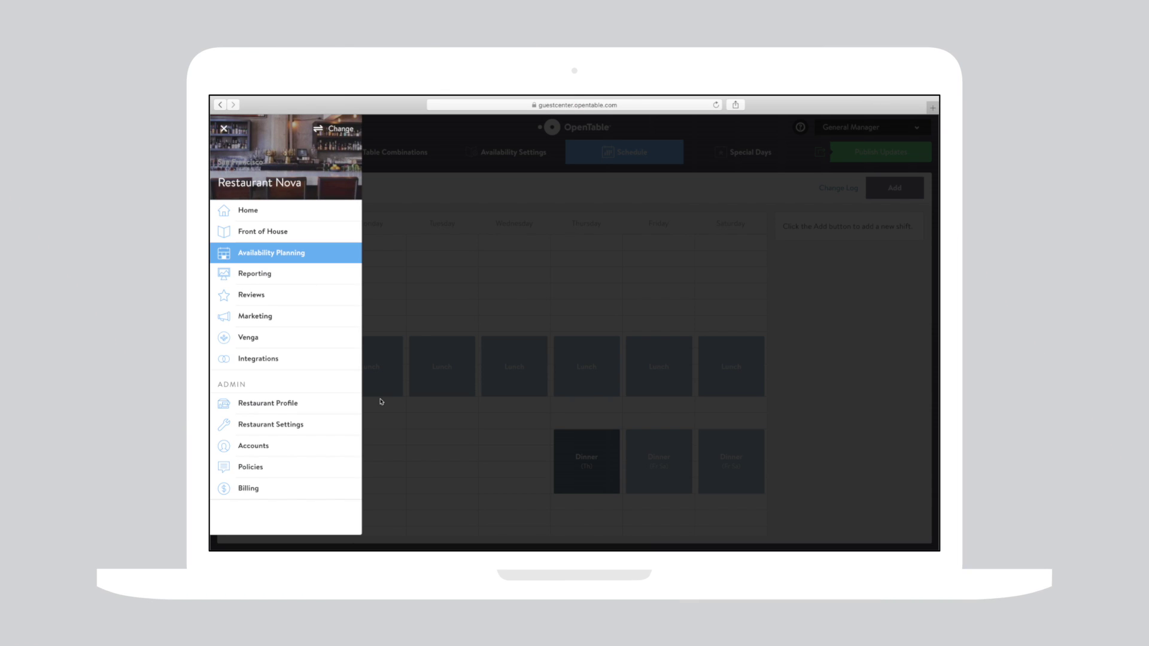
{"action": "left_click", "coordinate": [328, 403]}
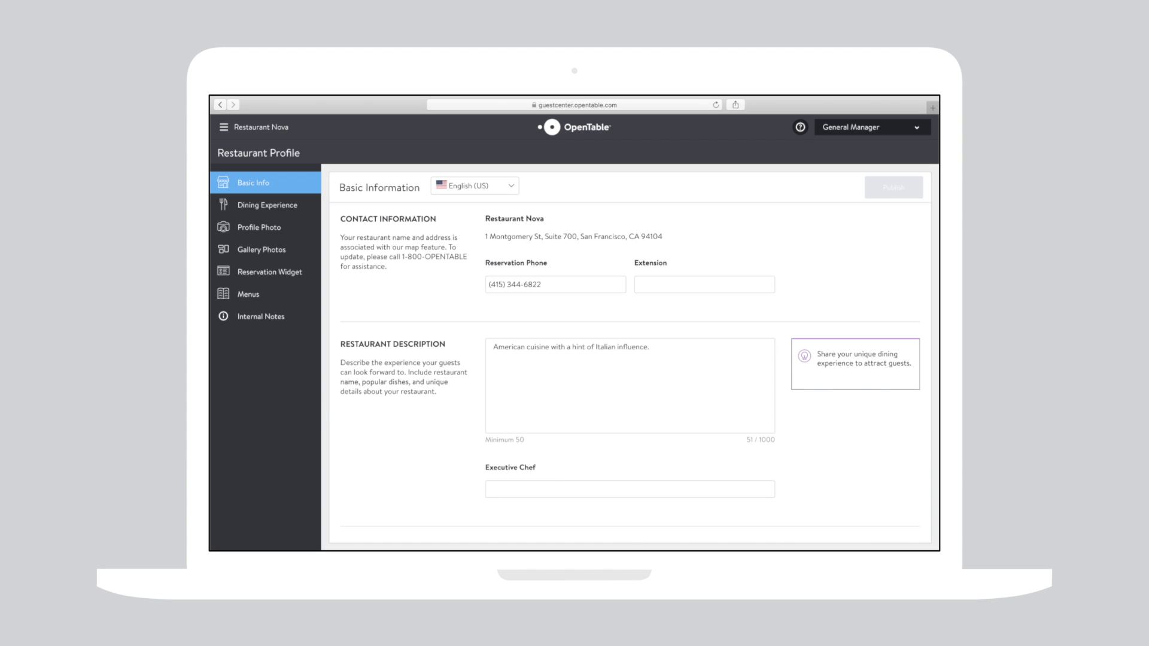
{"action": "scroll", "coordinate": [630, 359], "scroll_direction": "down", "scroll_amount": 15}
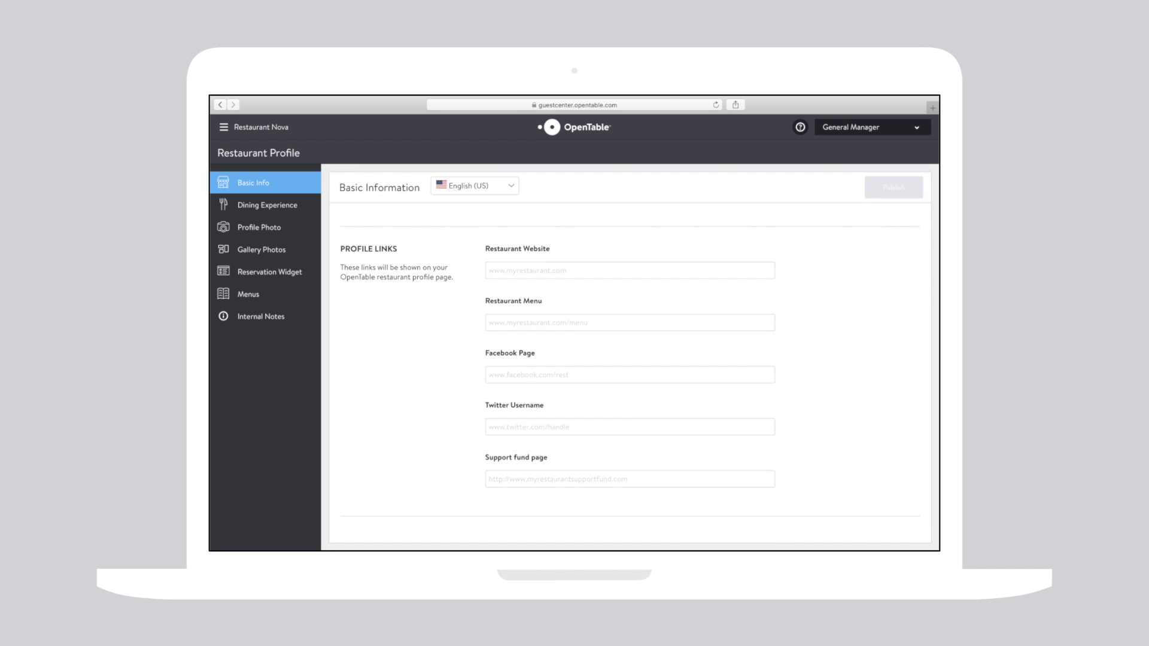
{"action": "left_click", "coordinate": [630, 478]}
{"action": "type", "text": "https://www.jamesbeard.org/blog/the-coronavirus-impact-on-restaurants"}
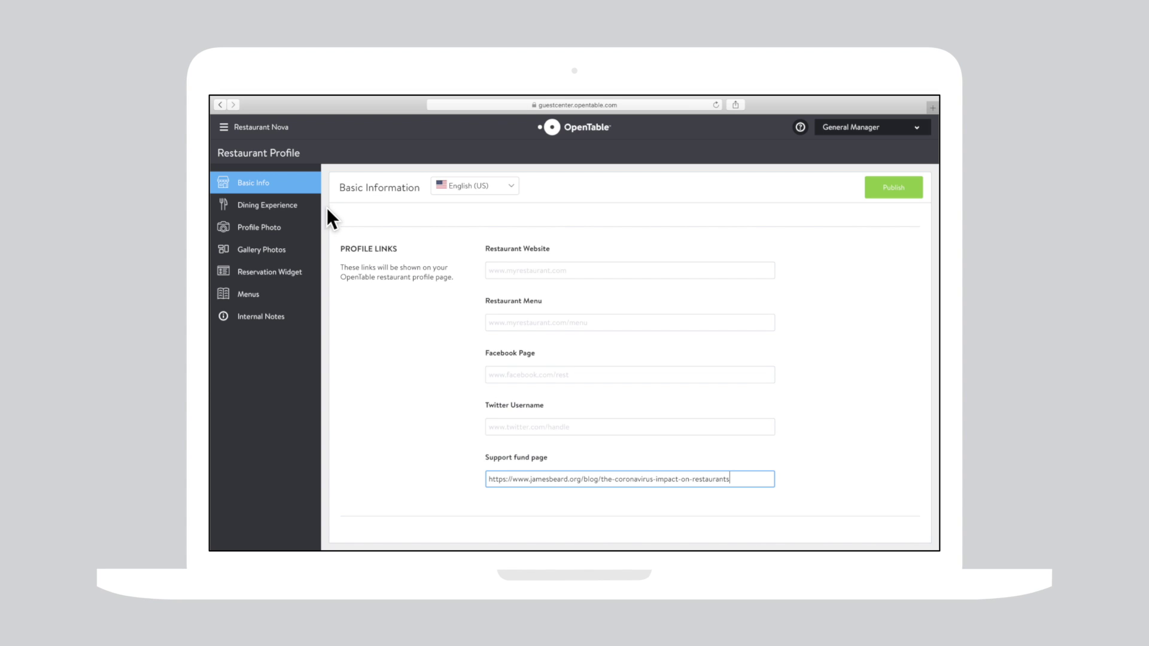
Step: Mark Takeout as an offered option in the Dining Experience section of the Restaurant Profile
{"action": "left_click", "coordinate": [305, 207]}
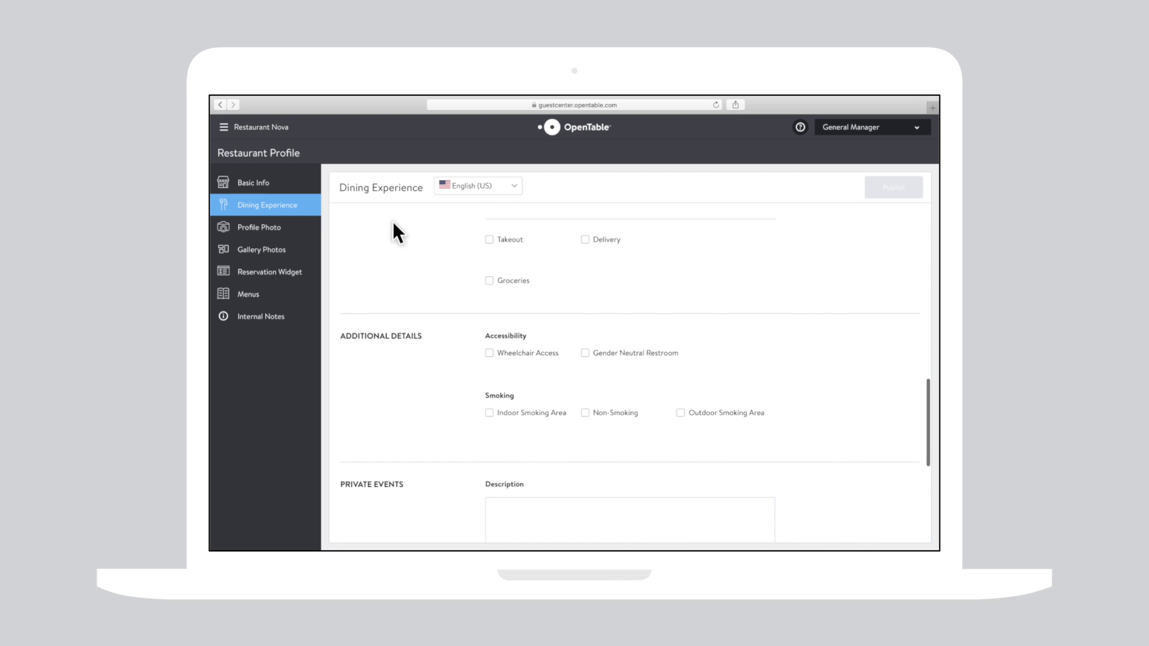
{"action": "left_click", "coordinate": [489, 240]}
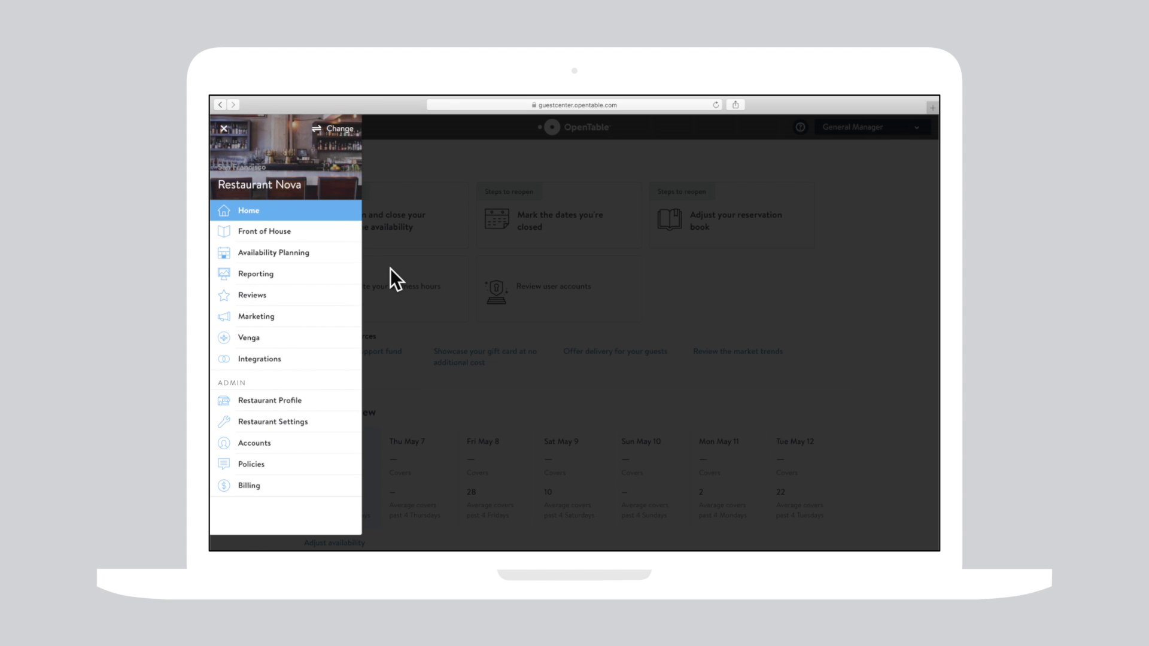
Step: Open the Reservations report in the restaurant's Reporting area
{"action": "left_click", "coordinate": [332, 274]}
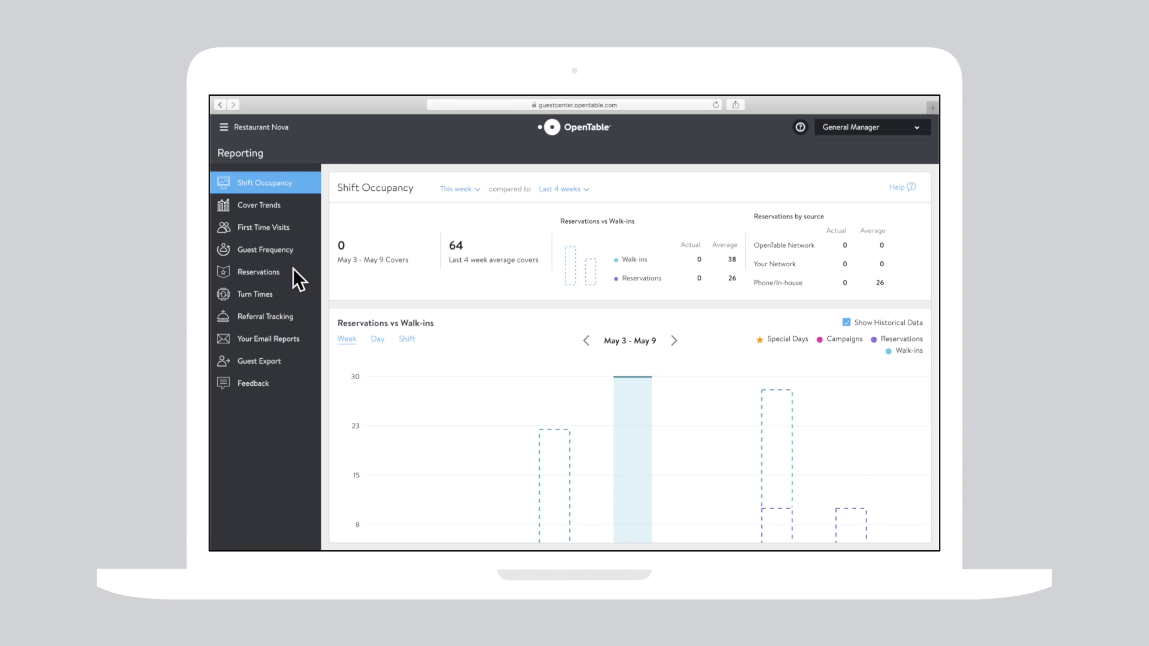
{"action": "left_click", "coordinate": [292, 272]}
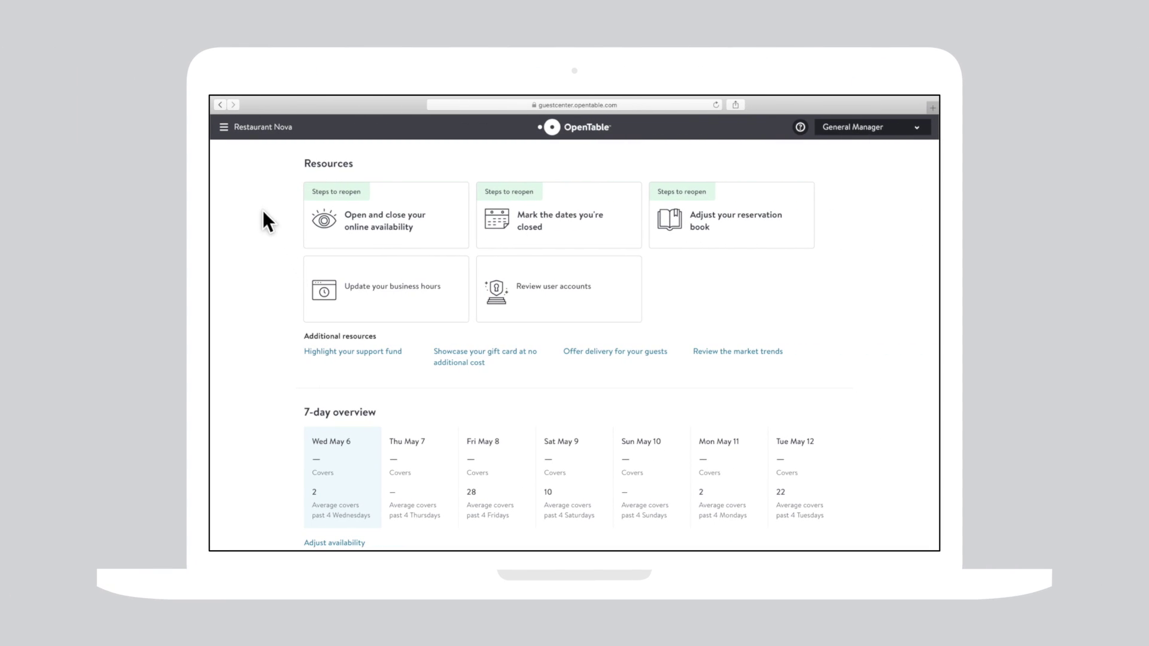
Step: Open the Notifications section of the Restaurant Settings to review its options
{"action": "left_click", "coordinate": [222, 125]}
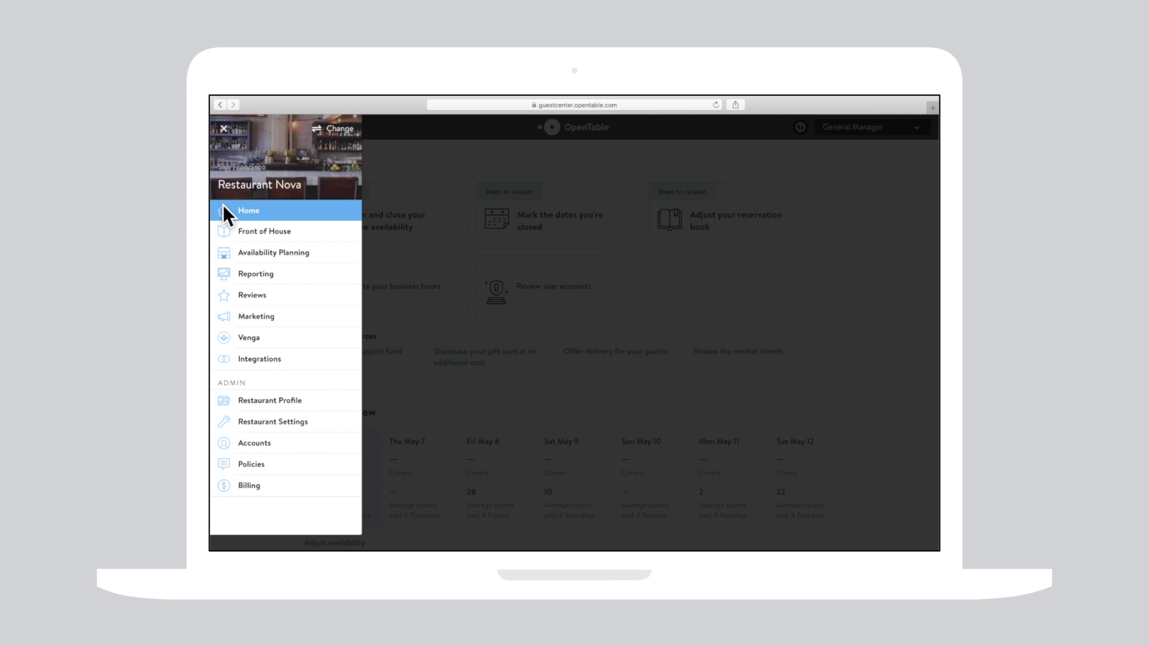
{"action": "left_click", "coordinate": [222, 417]}
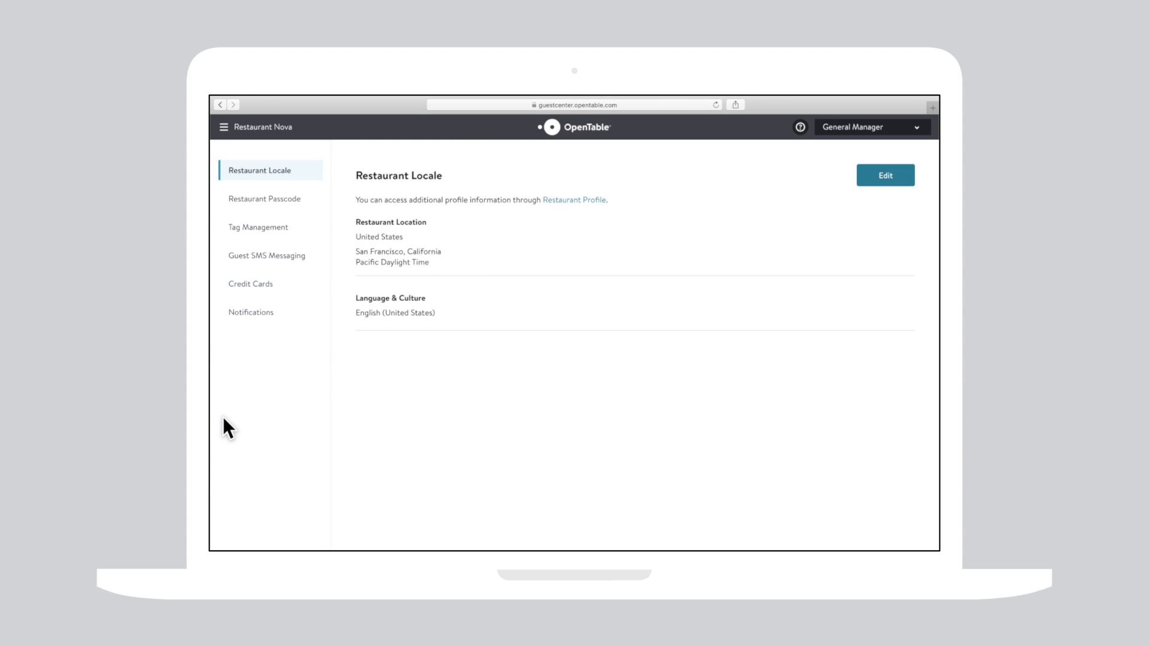
{"action": "left_click", "coordinate": [224, 312]}
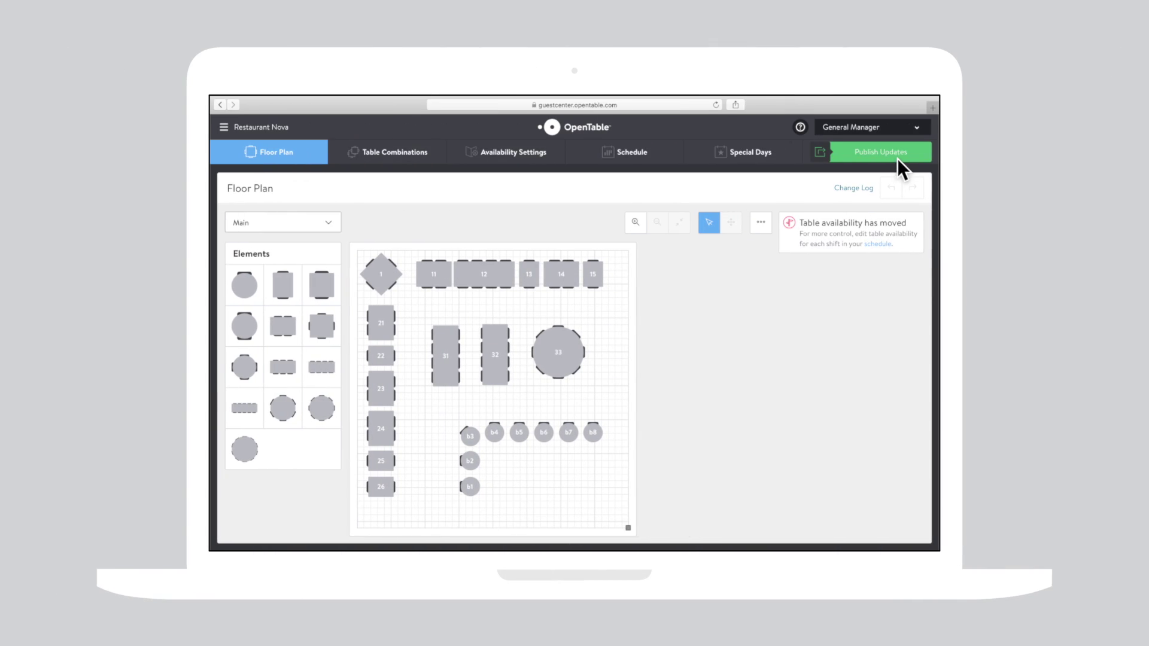
Step: Publish the saved availability planning updates from the Floor Plan page to activate the restaurant's changes
{"action": "left_click", "coordinate": [896, 150]}
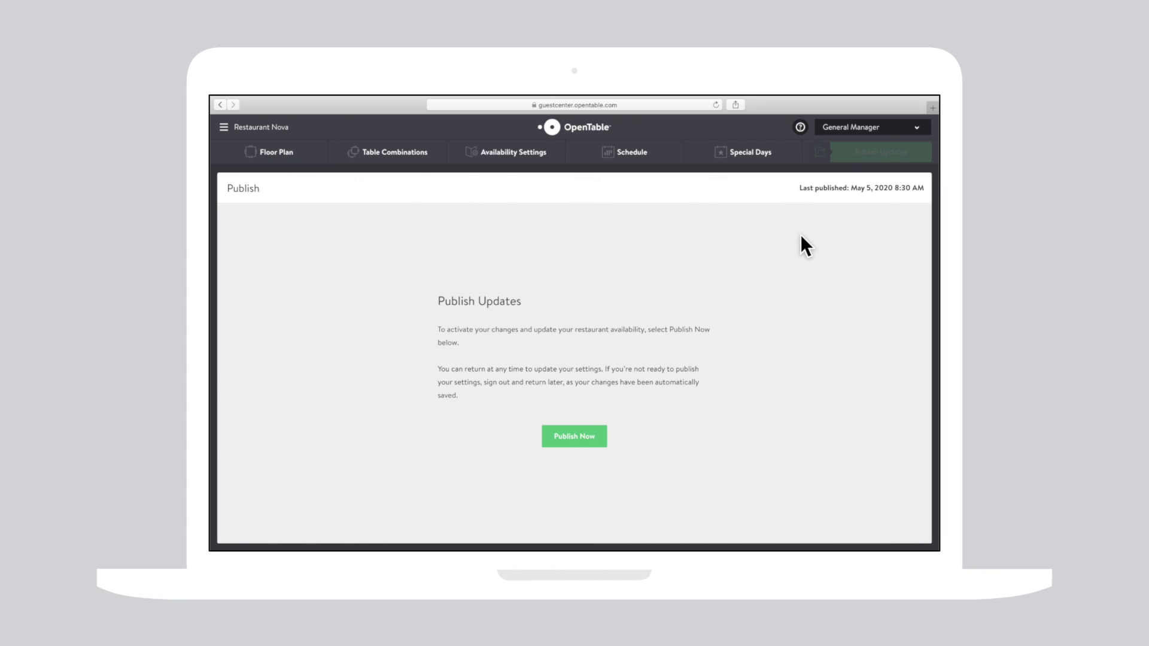
{"action": "left_click", "coordinate": [571, 436]}
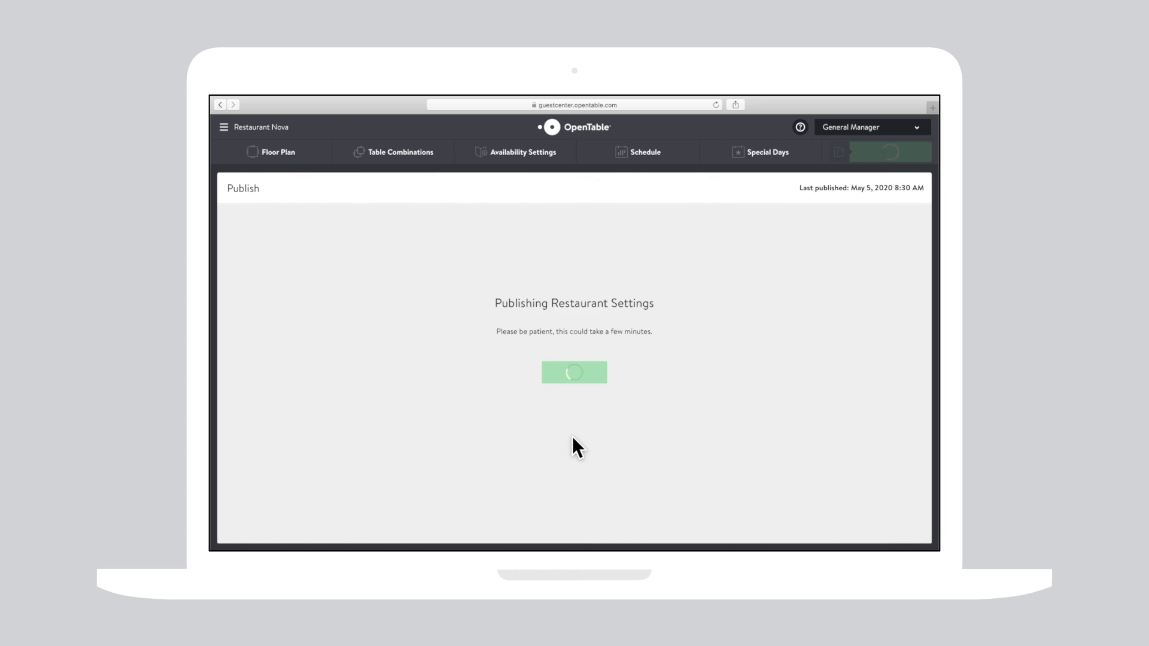